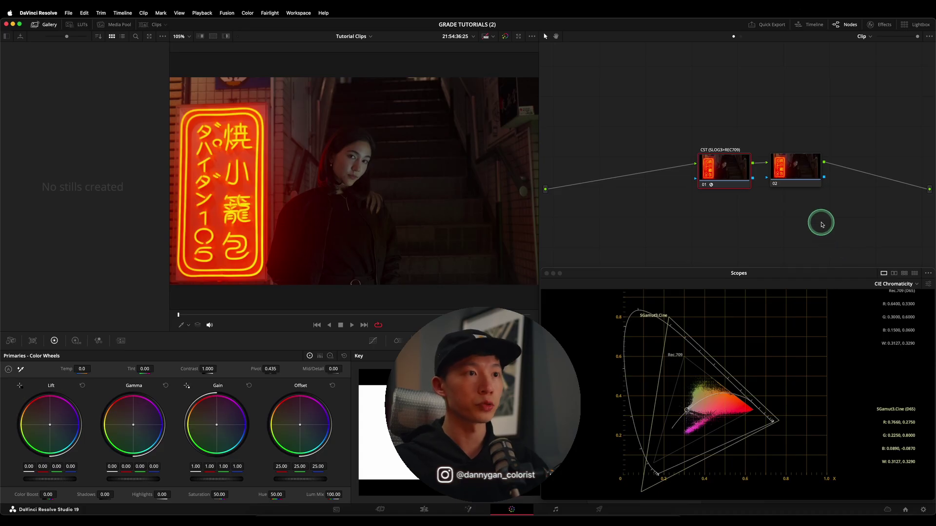
Step: Bypass the grade to check the log image, restore it, and show the CST node's settings
click(505, 38)
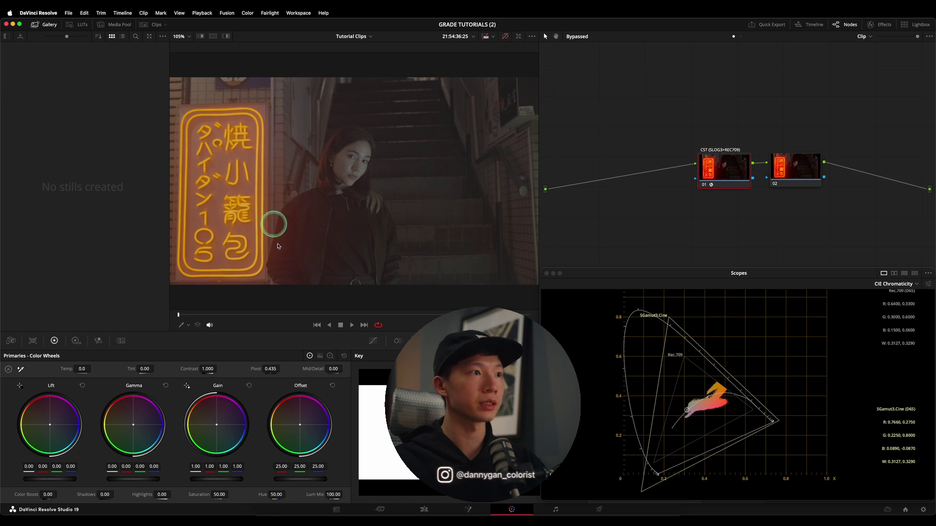
click(506, 37)
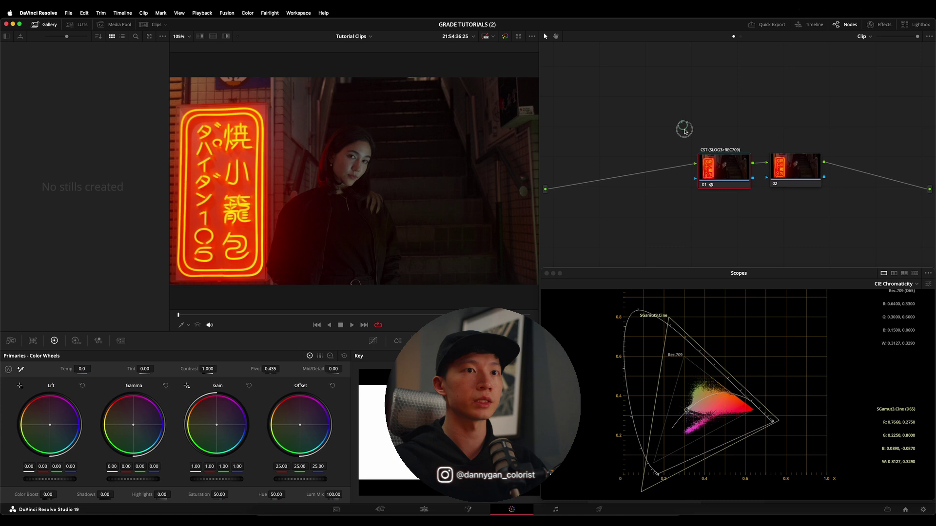
drag(682, 126, 760, 225)
click(877, 25)
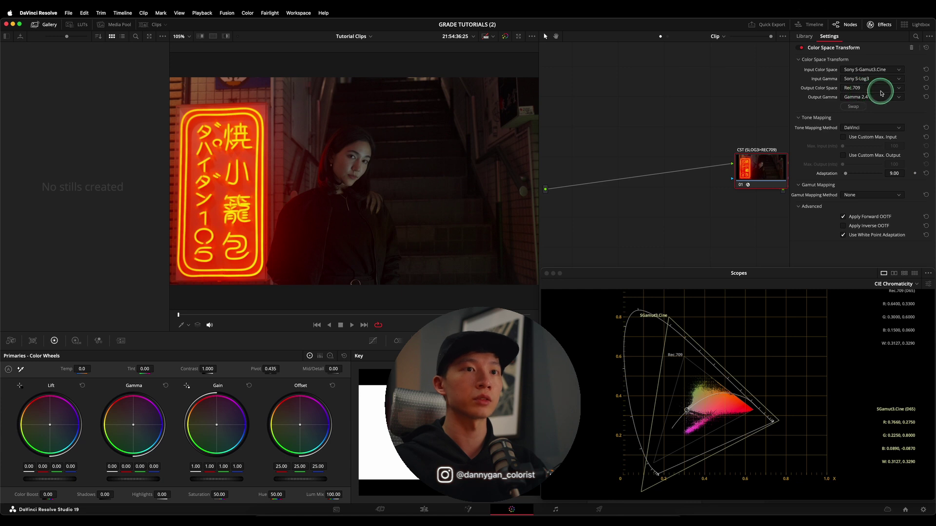
drag(766, 170, 697, 139)
drag(654, 108, 550, 207)
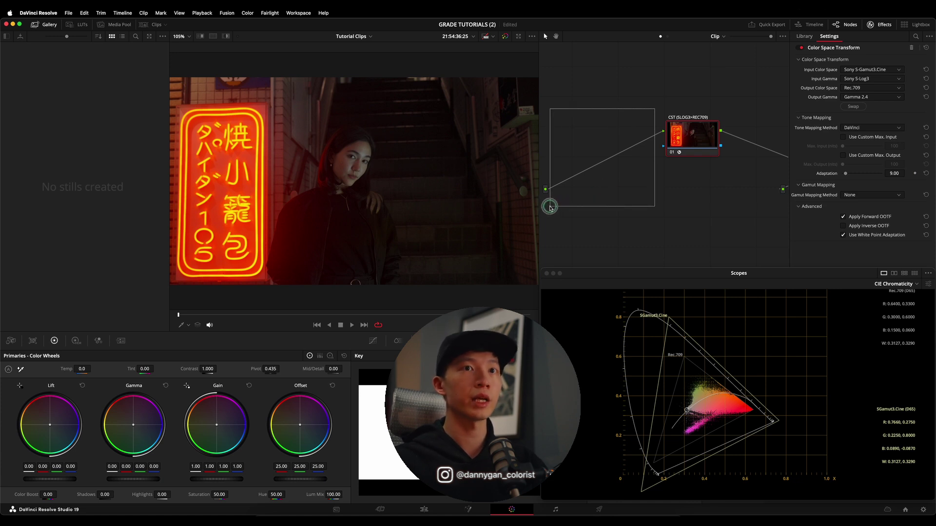
drag(550, 207, 550, 207)
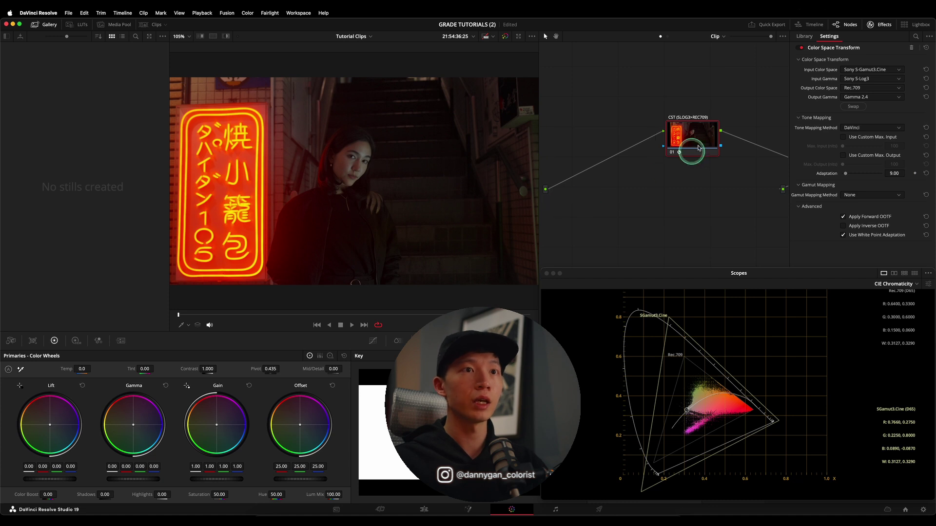
drag(728, 105, 789, 197)
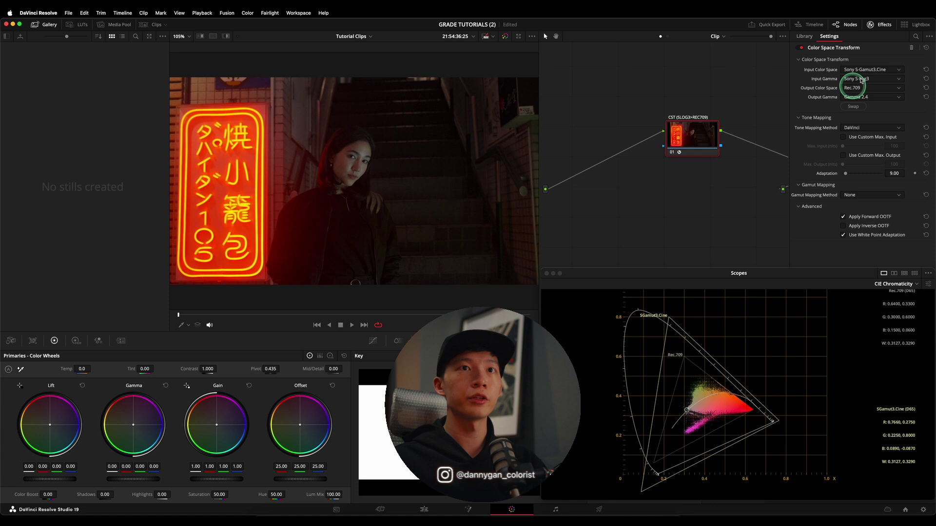
drag(702, 136, 759, 171)
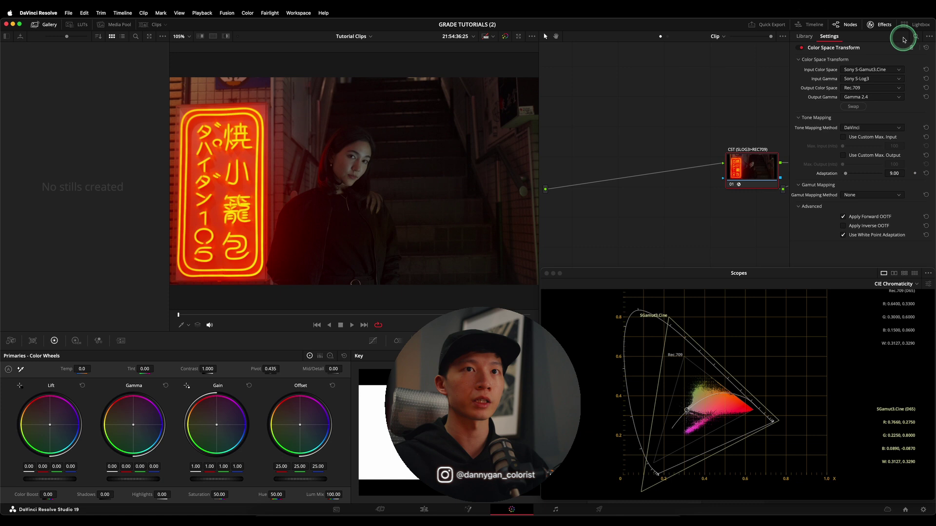
Step: Close the CST settings panel and select node 02 after CST node 01
click(881, 24)
key(alt+s)
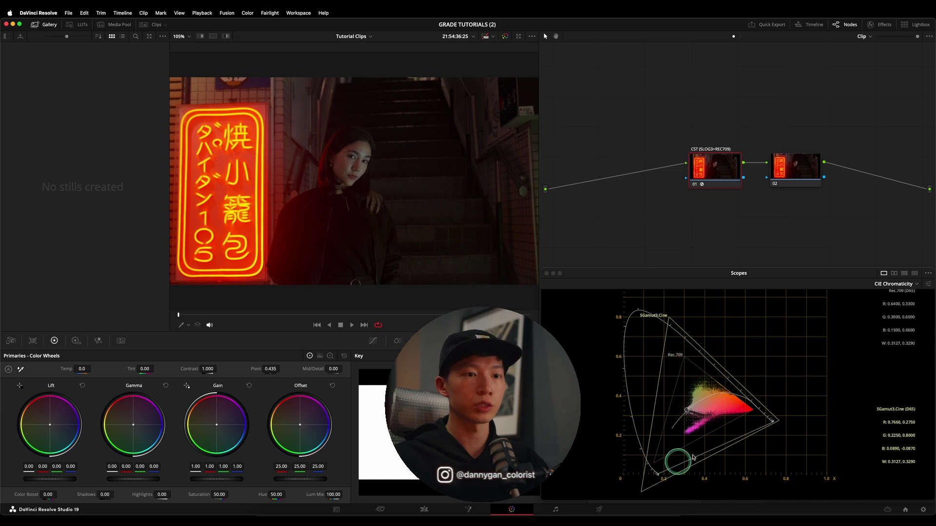
drag(760, 138, 892, 205)
drag(673, 137, 561, 209)
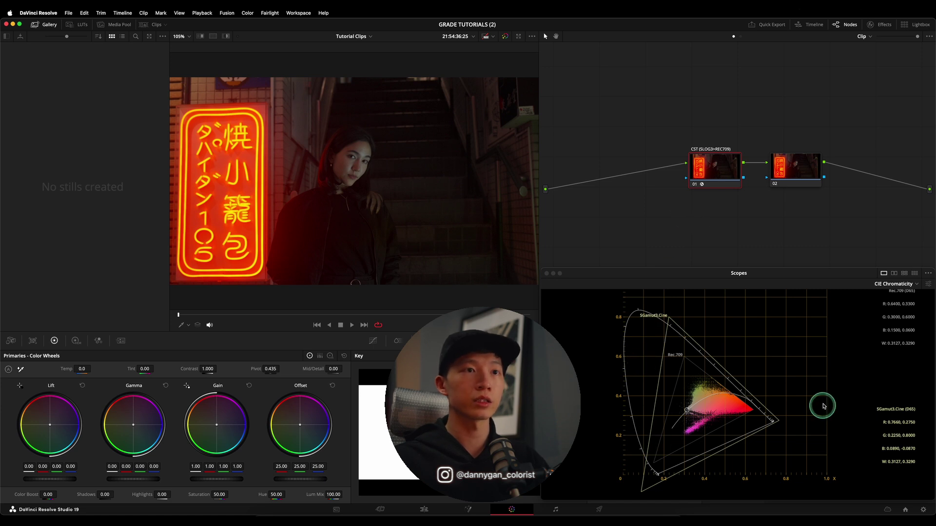
key(alt+shift+apostrophe)
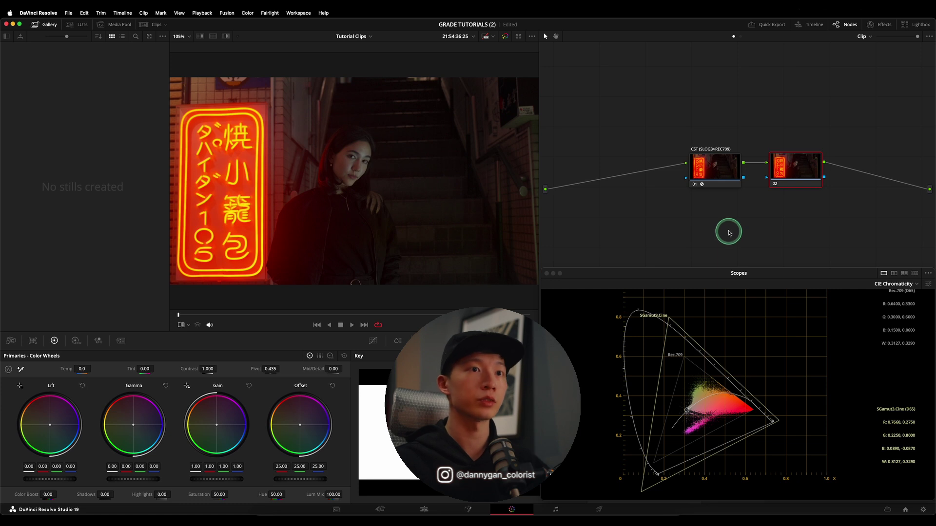
Step: Add a node before the CST, boost its gain, and grab a still
click(716, 168)
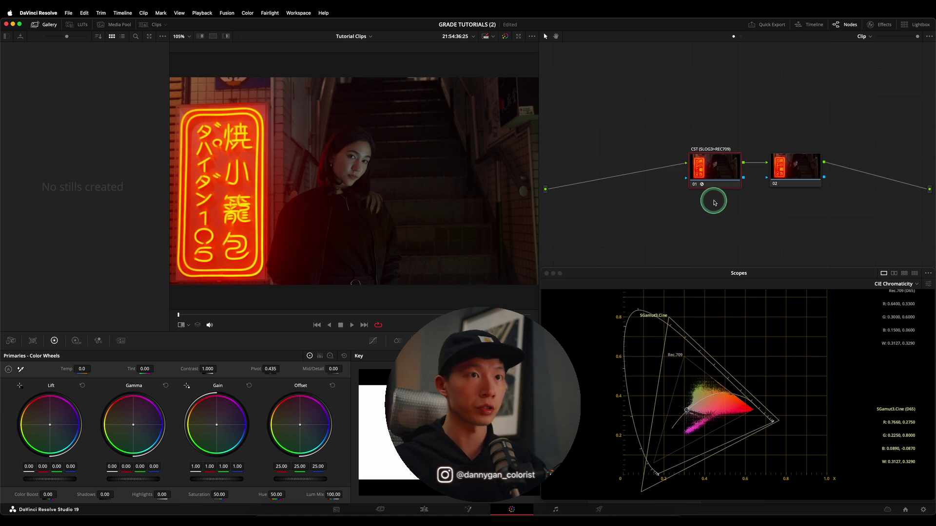
key(alt+shift+s)
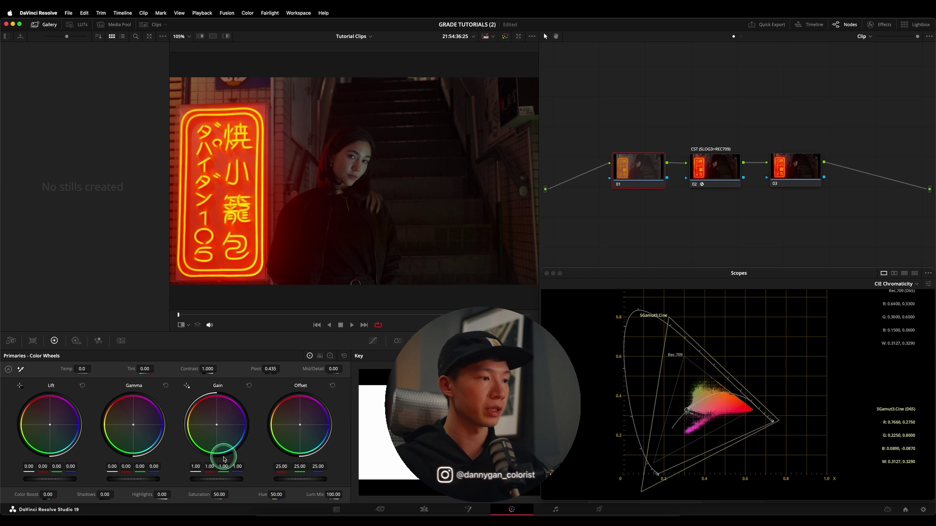
drag(216, 481, 378, 472)
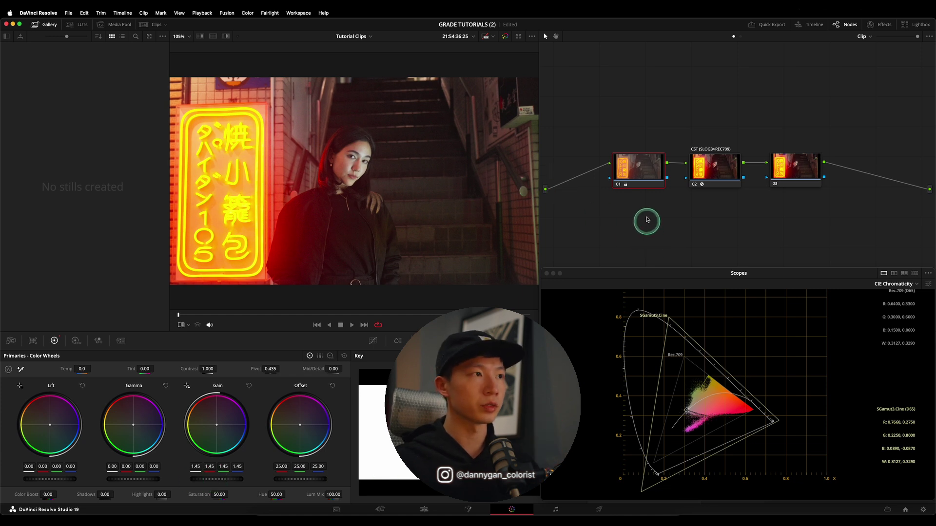
right_click(365, 164)
click(377, 169)
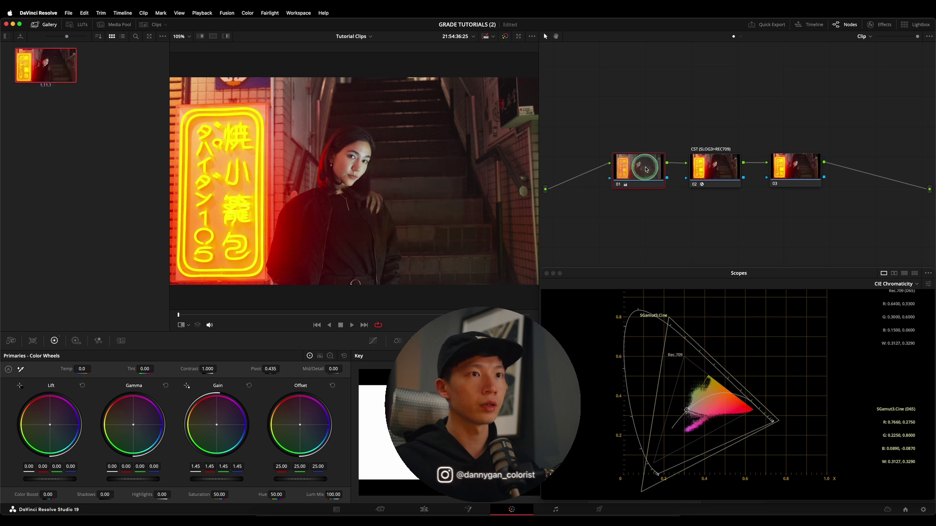
Step: Disable the upstream gain node, raise Gain to 2.19 after the CST, and wipe against the still
click(618, 184)
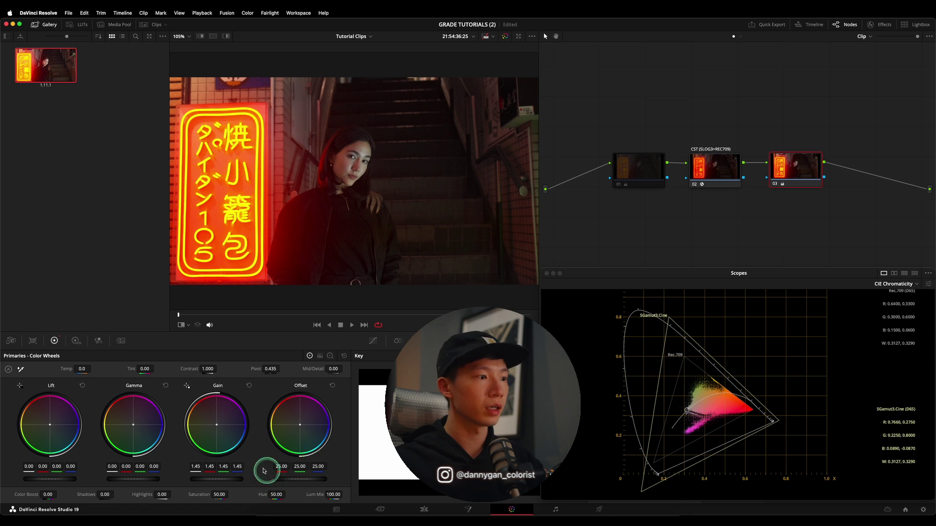
drag(229, 479, 280, 479)
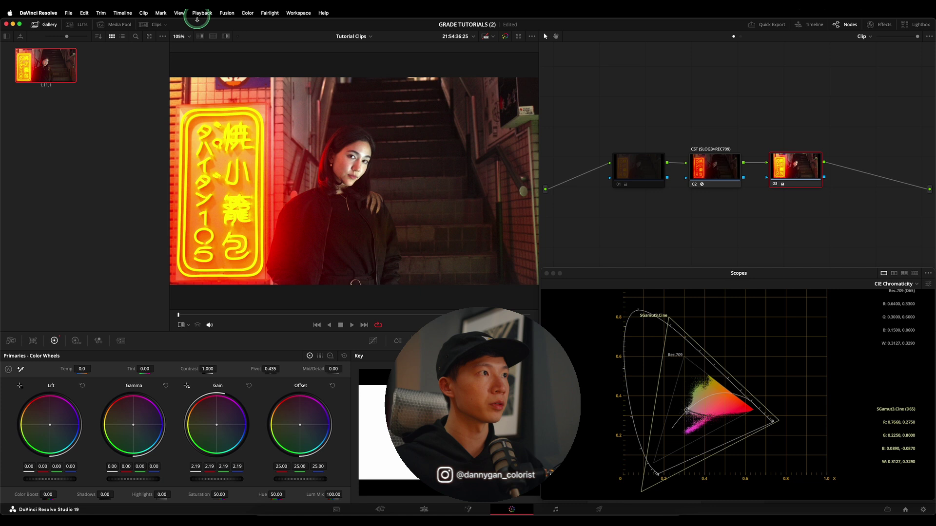
click(203, 37)
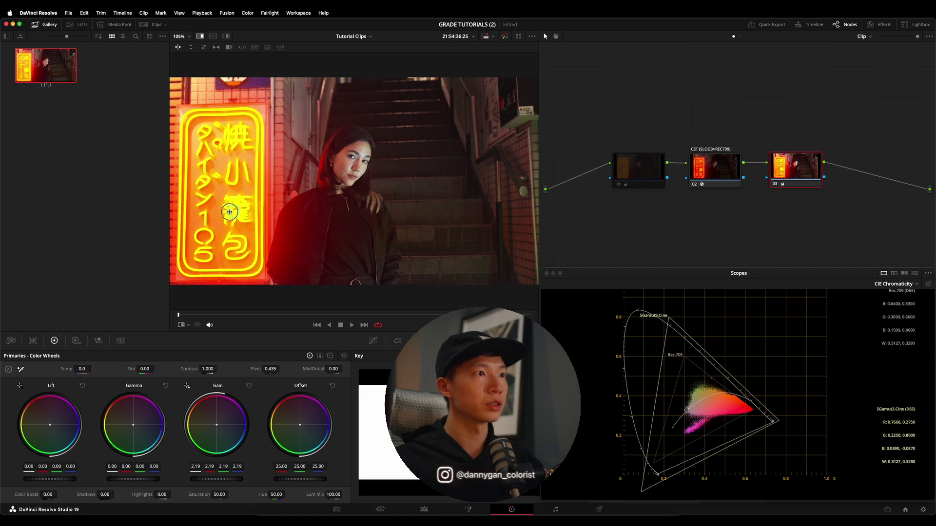
drag(221, 213, 488, 222)
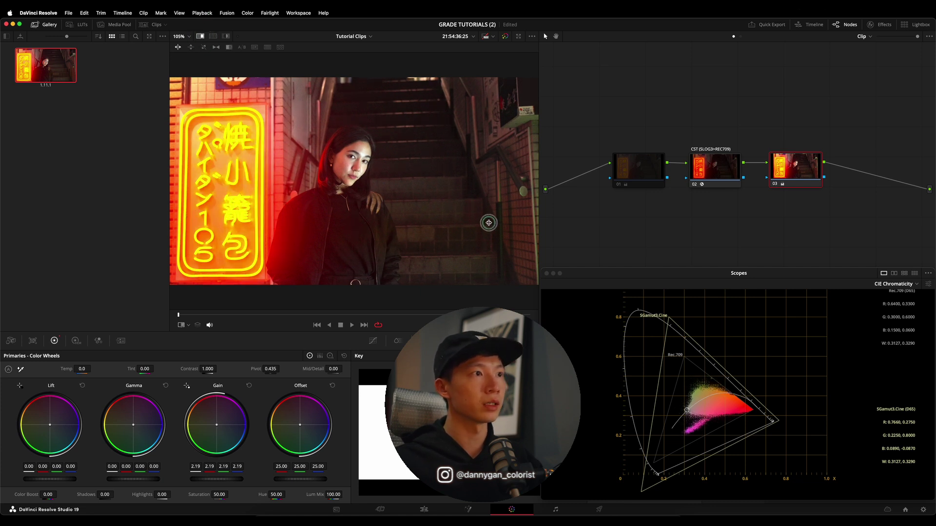
Step: Set the wipe to Selected Still Images and toggle the full-screen Cinema Viewer
click(212, 37)
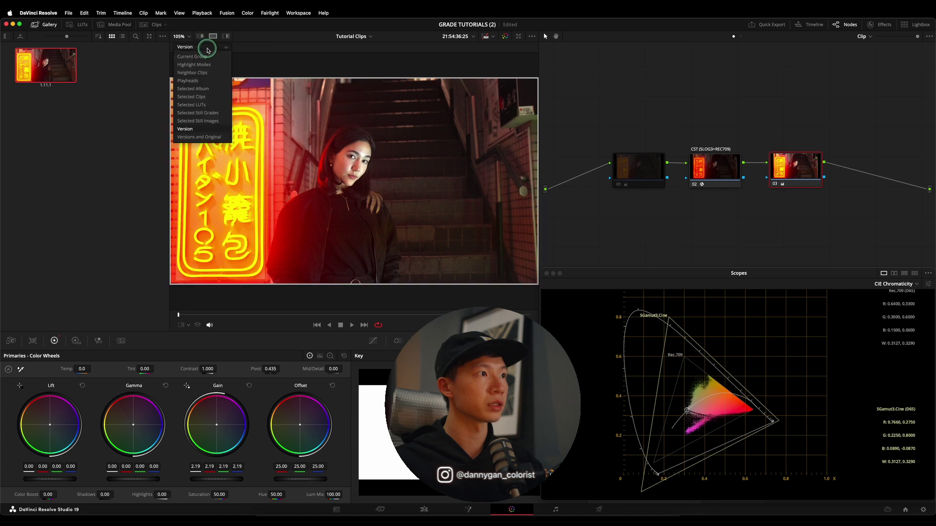
click(216, 121)
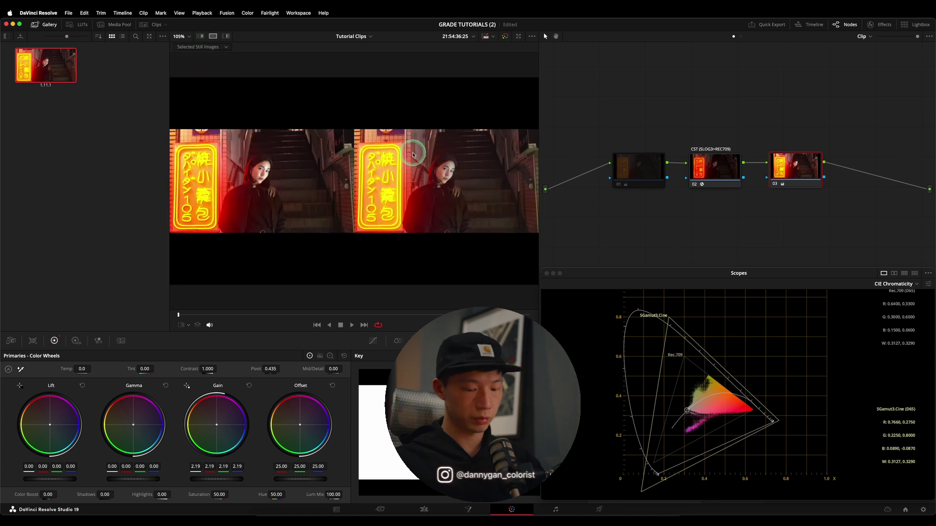
key(super+f)
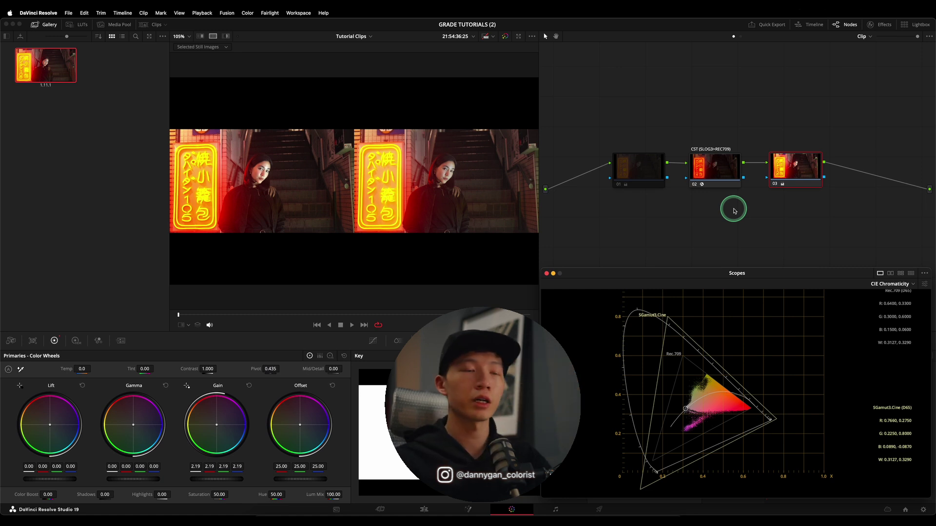
Step: Open the Visionary PowerGrades V5.1 gallery album and apply its Beginner still
click(734, 210)
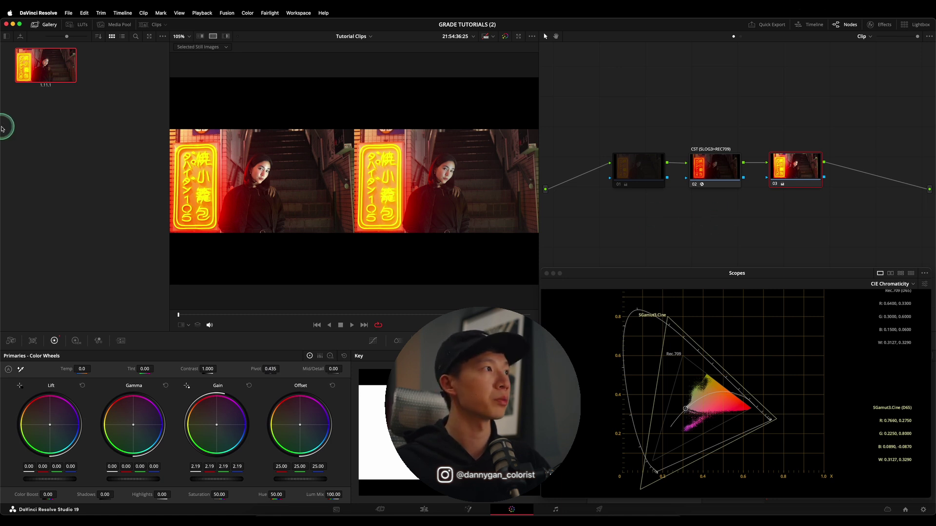
click(6, 38)
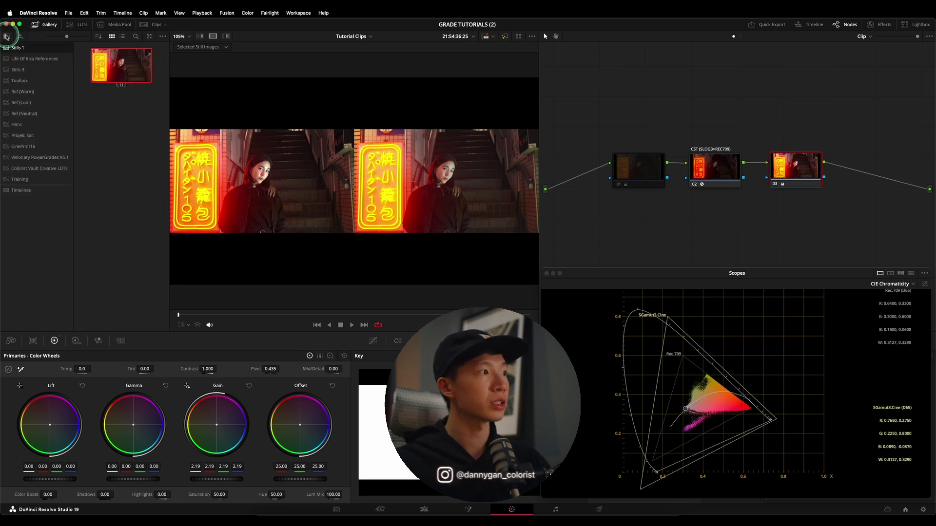
click(43, 158)
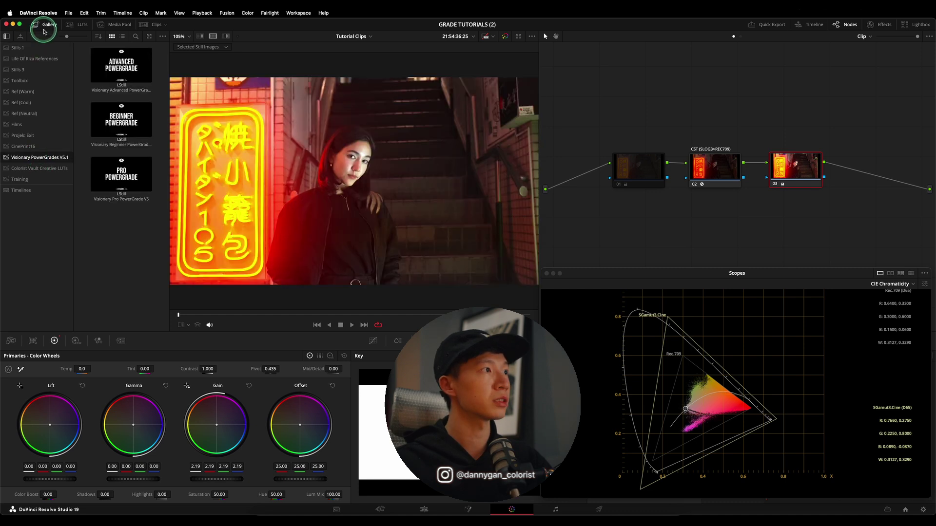
double_click(122, 119)
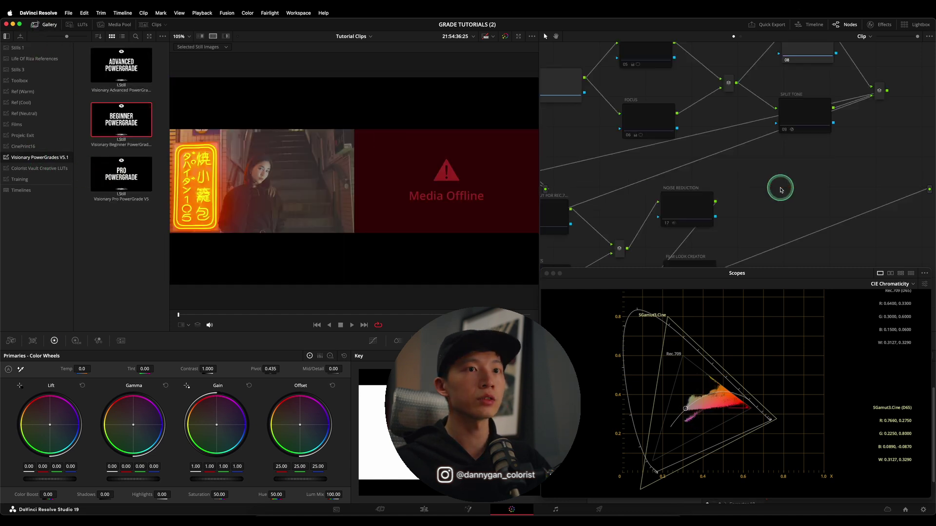
Step: Turn off the split wipe and show the ODT node's Rec.709/Gamma 2.4 transform settings
click(213, 36)
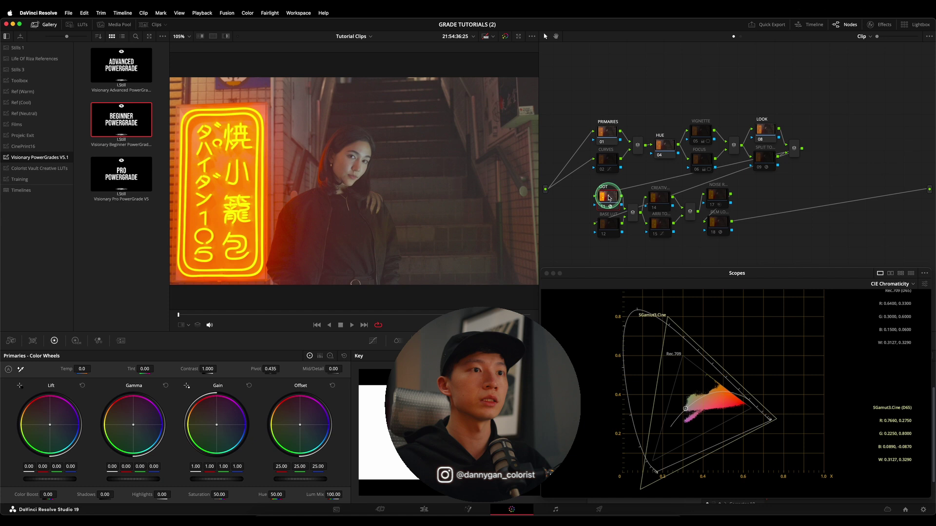
click(880, 25)
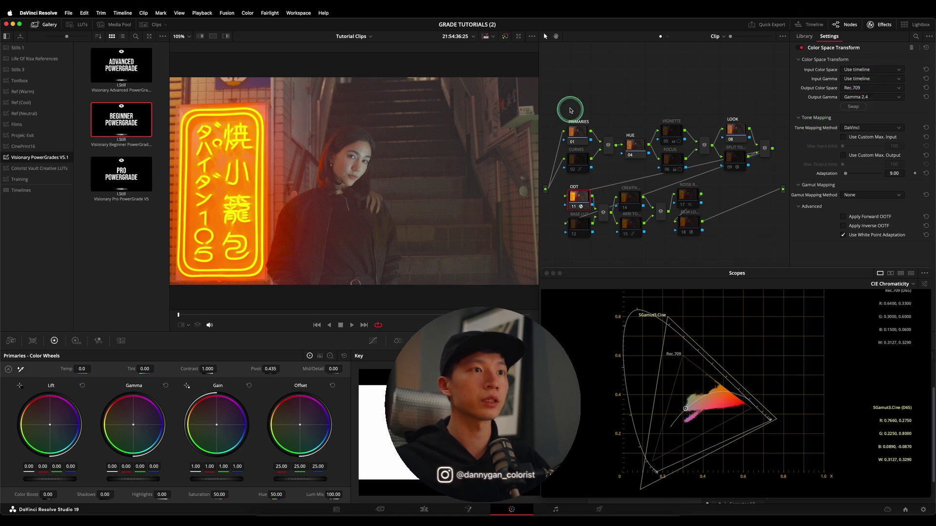
drag(558, 102, 619, 250)
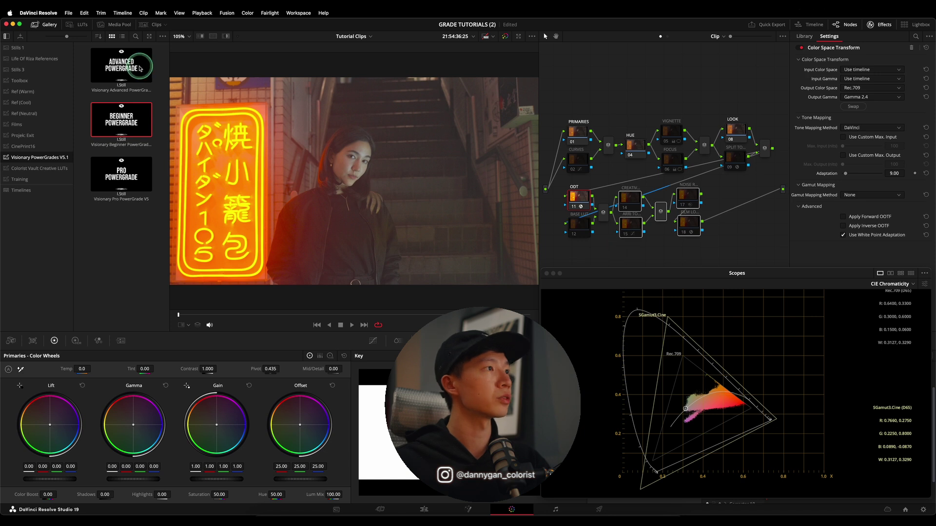
Step: Apply the Advanced PowerGrade and compare its ODT Rec.709 and IDT DaVinci Wide Gamut transforms
double_click(122, 66)
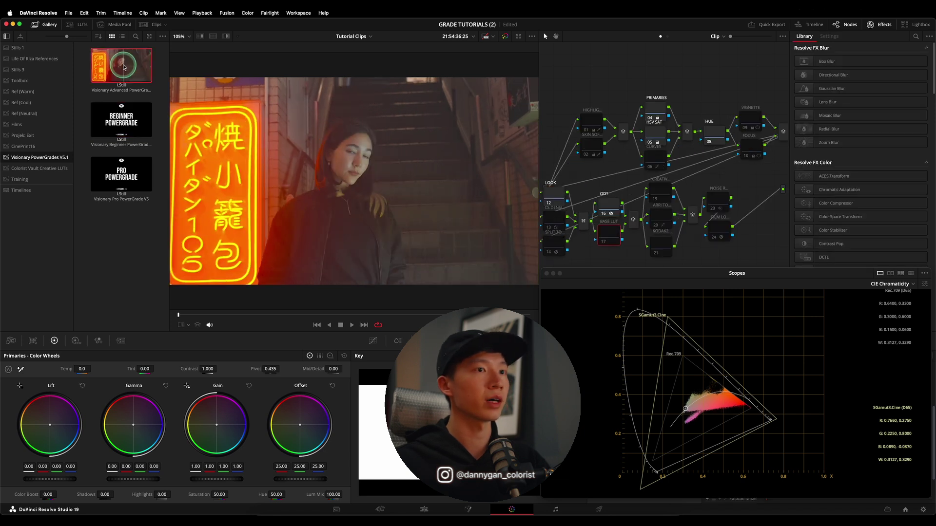
click(604, 203)
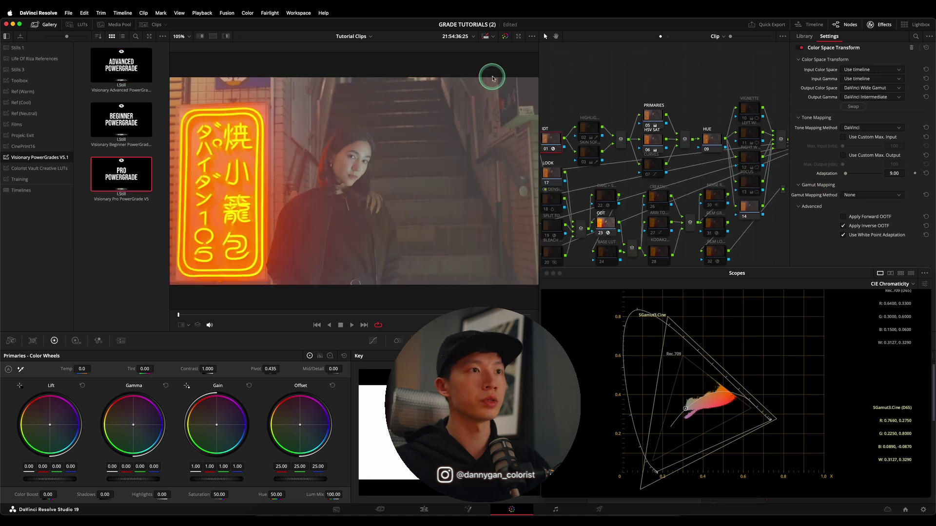
drag(538, 65, 451, 73)
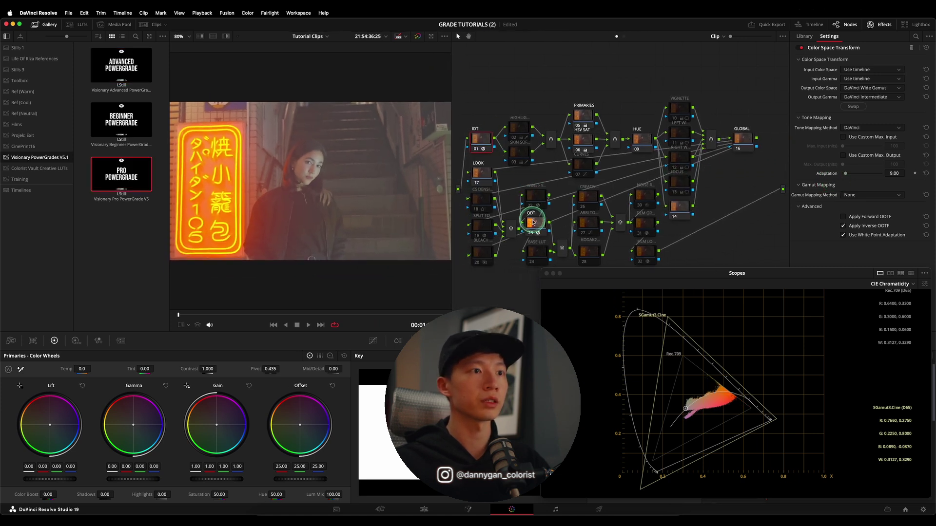
click(536, 227)
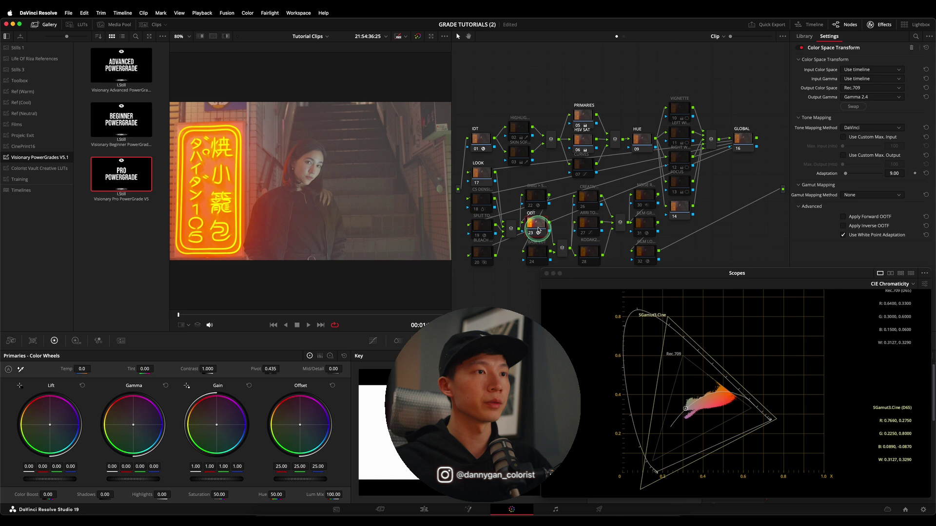
click(485, 141)
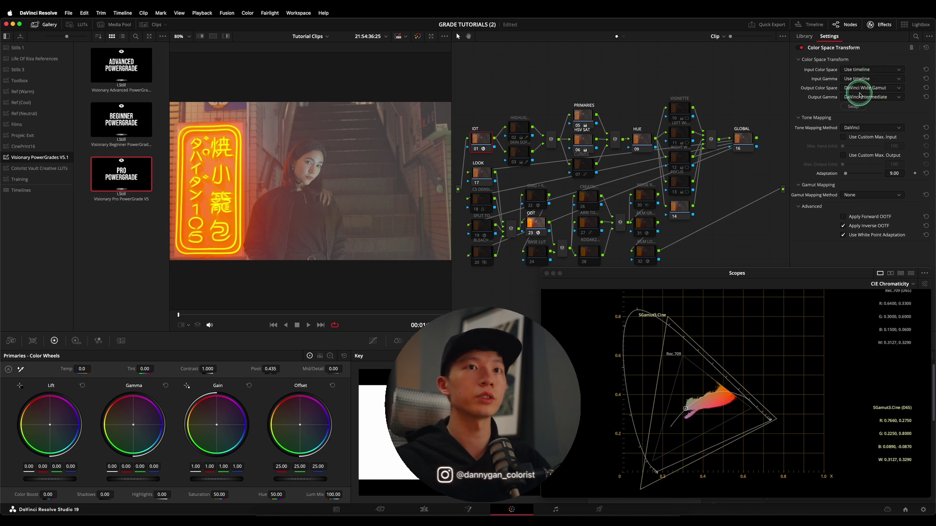
drag(771, 83, 520, 179)
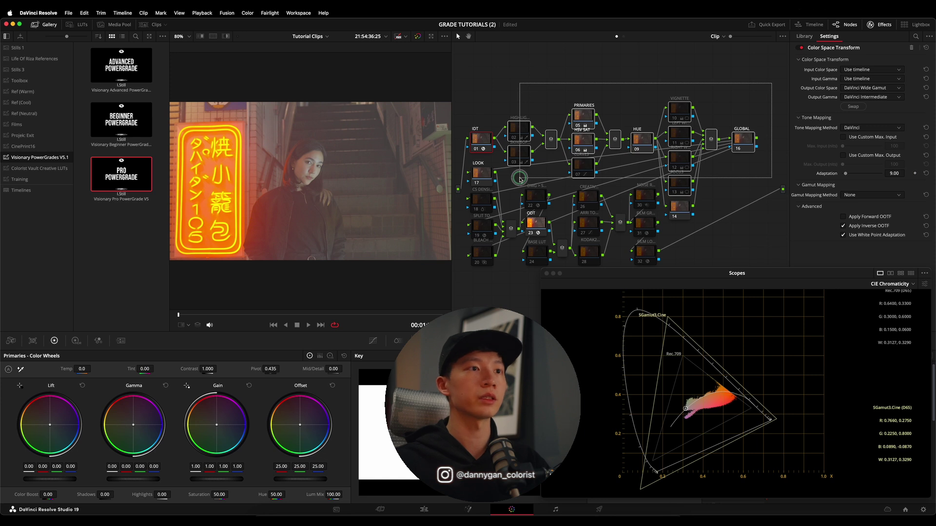